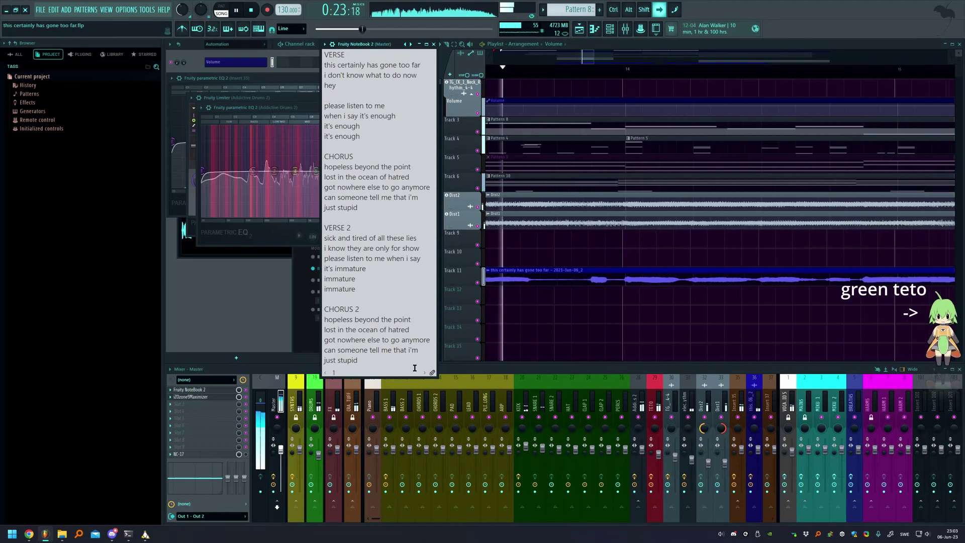
- Save the 'this certainly has gone too far' project with Ctrl+S without stopping playback
key("ctrl+s")
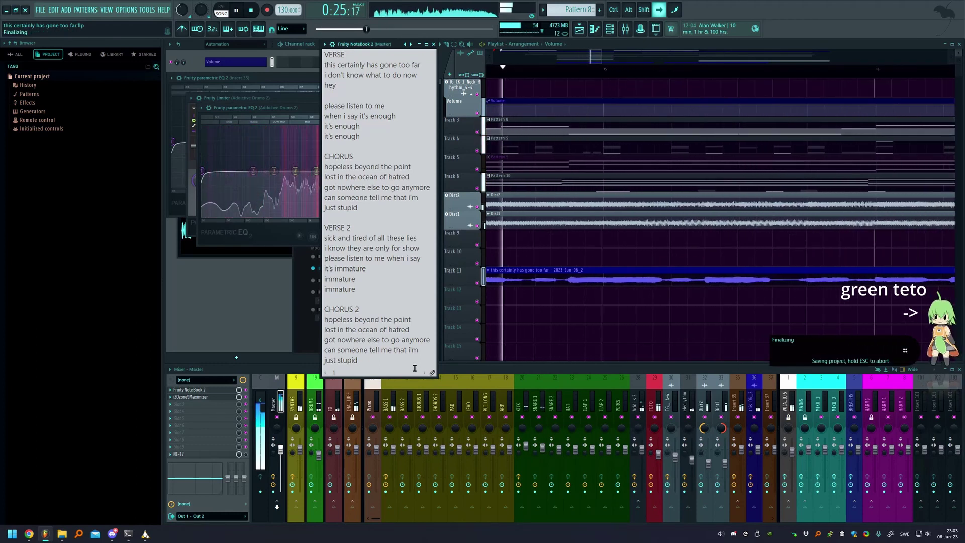